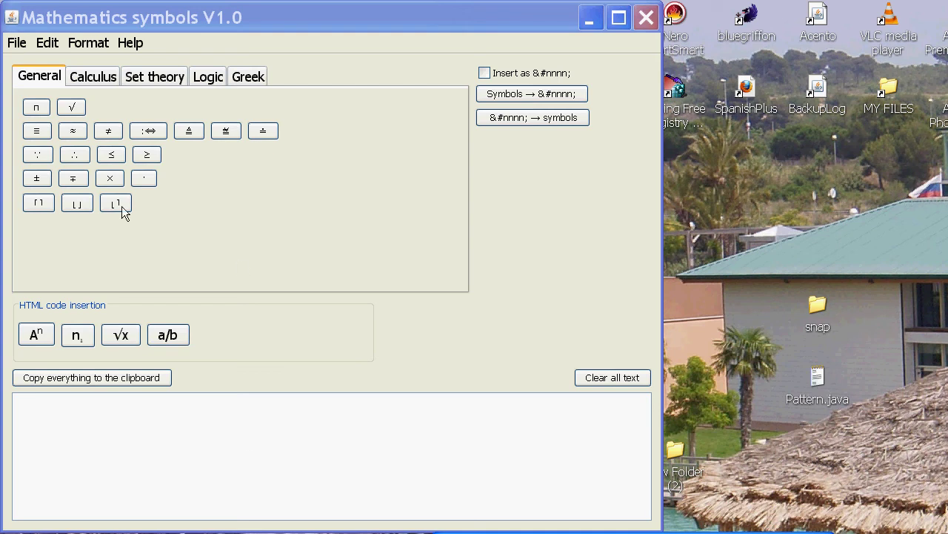
- Browse the symbol tabs, then write π ≈ 3.1415 using the General symbols
click(78, 78)
click(135, 79)
click(207, 78)
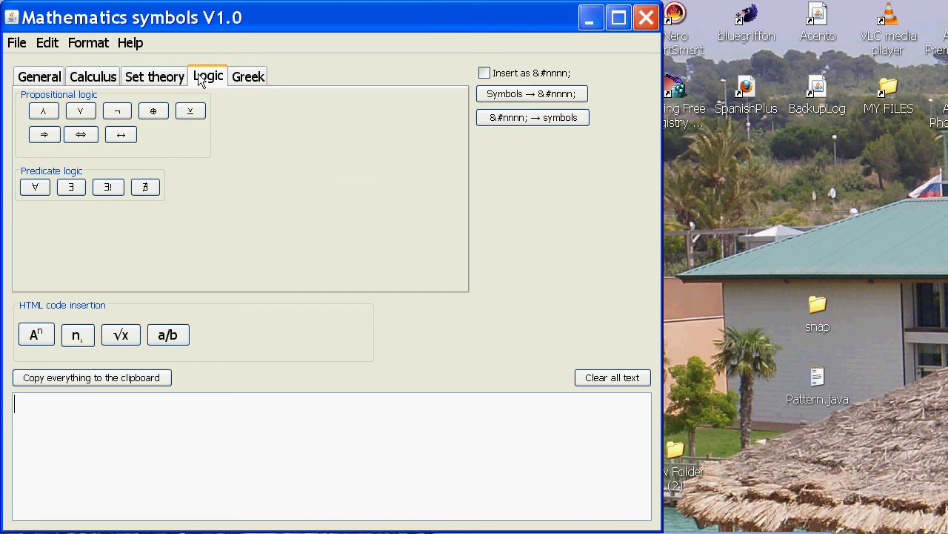
click(247, 78)
click(39, 80)
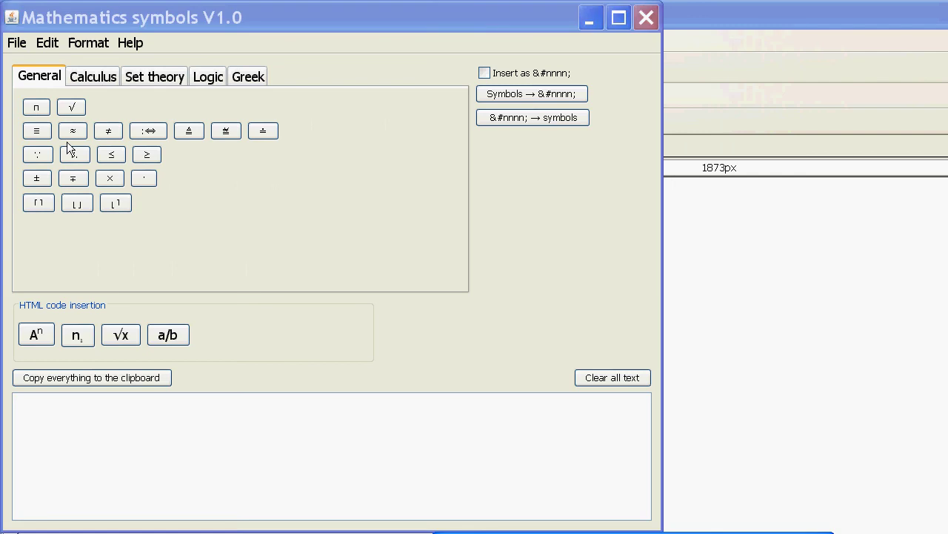
click(36, 108)
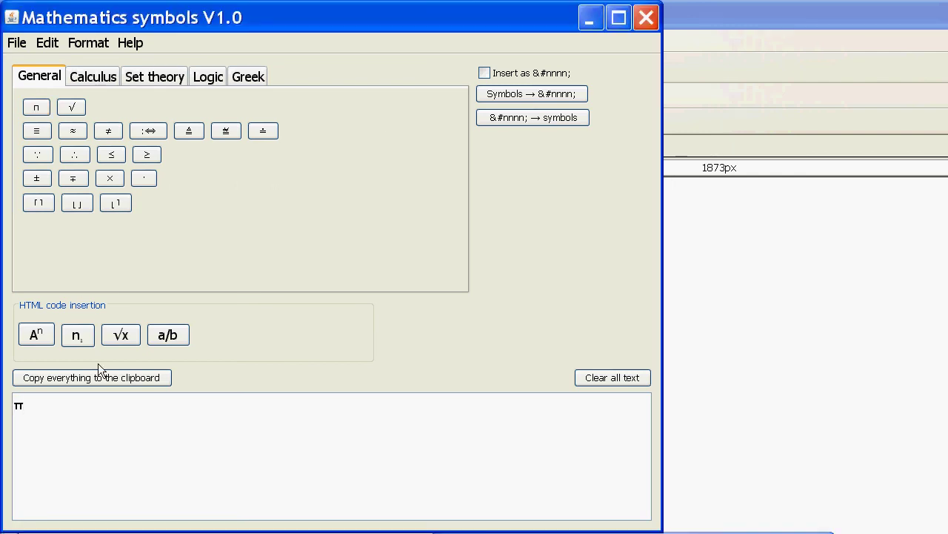
click(63, 137)
text(3.1415)
- Write ∫2 dx = 2x + C with the Calculus integral sign and start a new line
click(95, 77)
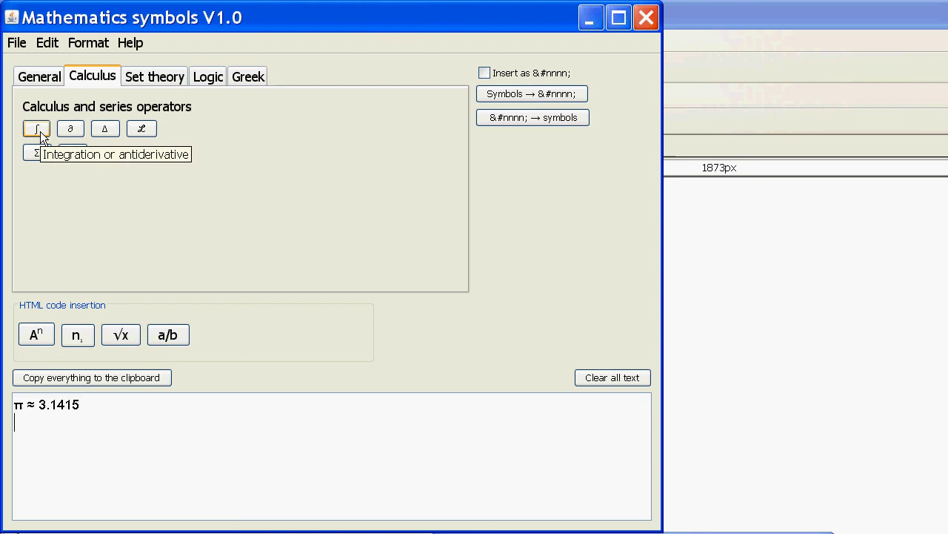
click(37, 129)
text(2)
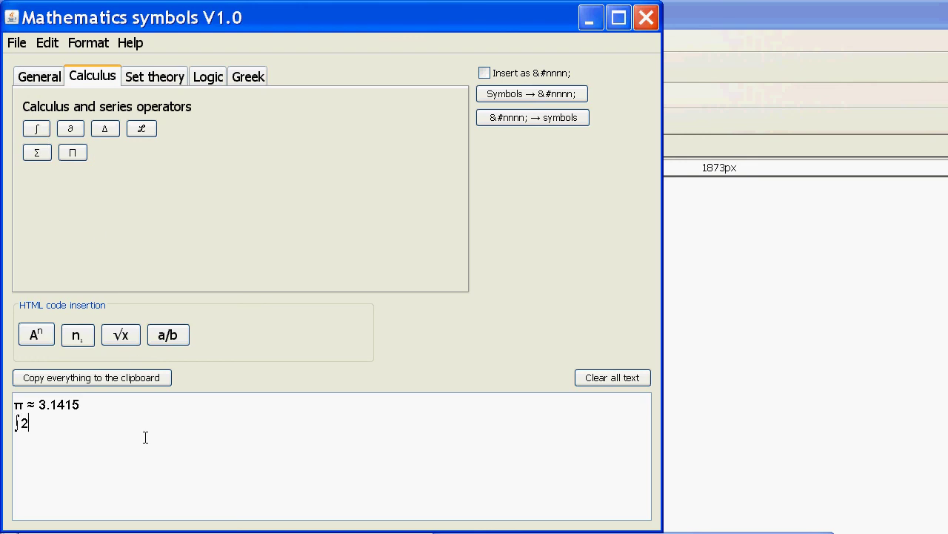
text( dx = 2x + C)
key(Return)
- Write ℚ⊂ℝ from the Set theory symbols and start a new line
click(141, 77)
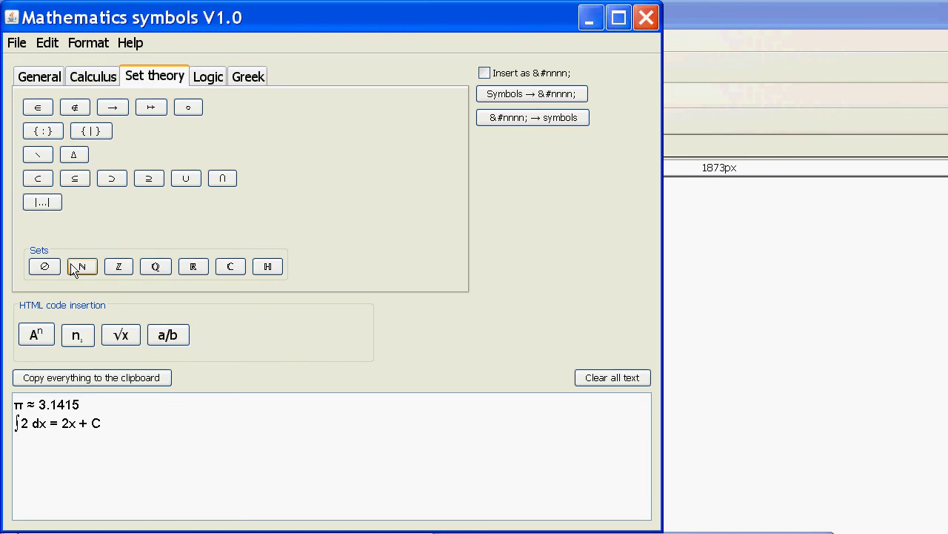
click(155, 270)
click(42, 180)
click(190, 268)
key(Return)
- Write ∃! n ∈ ℕ: n + 5 = 2n, removing an accidental duplicate ℕ
click(196, 80)
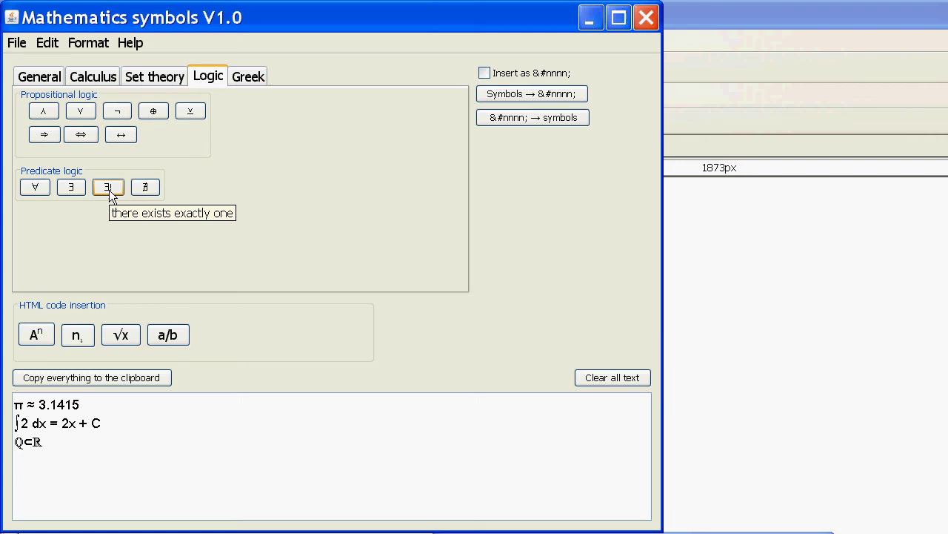
click(109, 190)
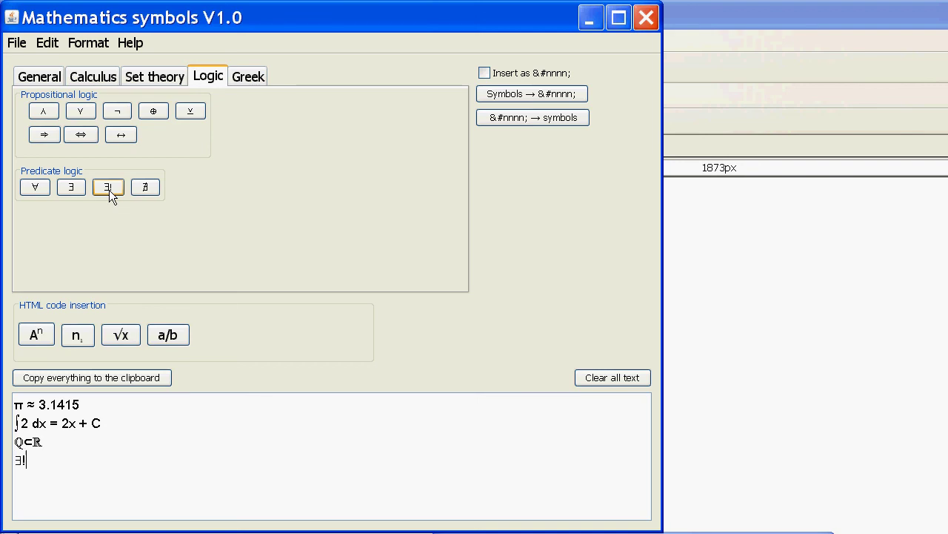
text(n)
click(131, 85)
click(43, 109)
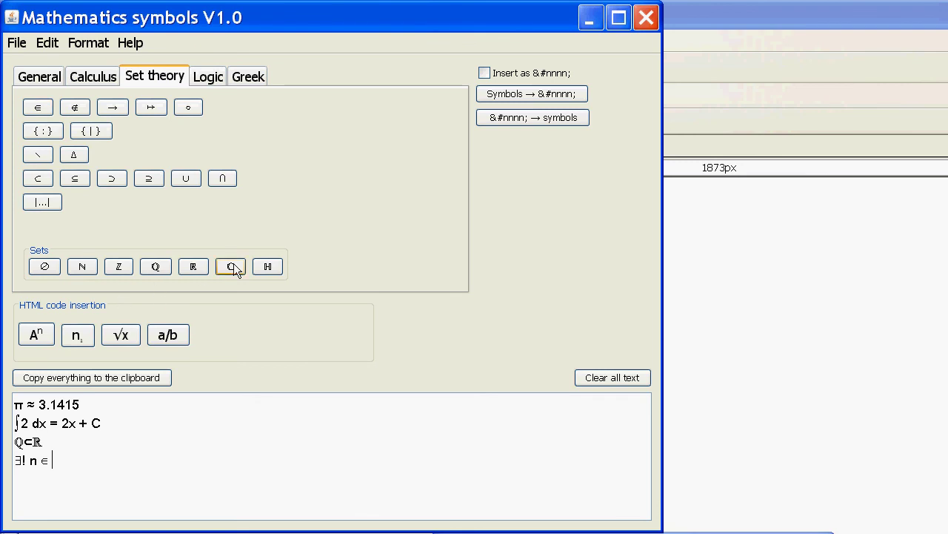
double_click(82, 266)
key(BackSpace)
text(: n + 5 = 2n)
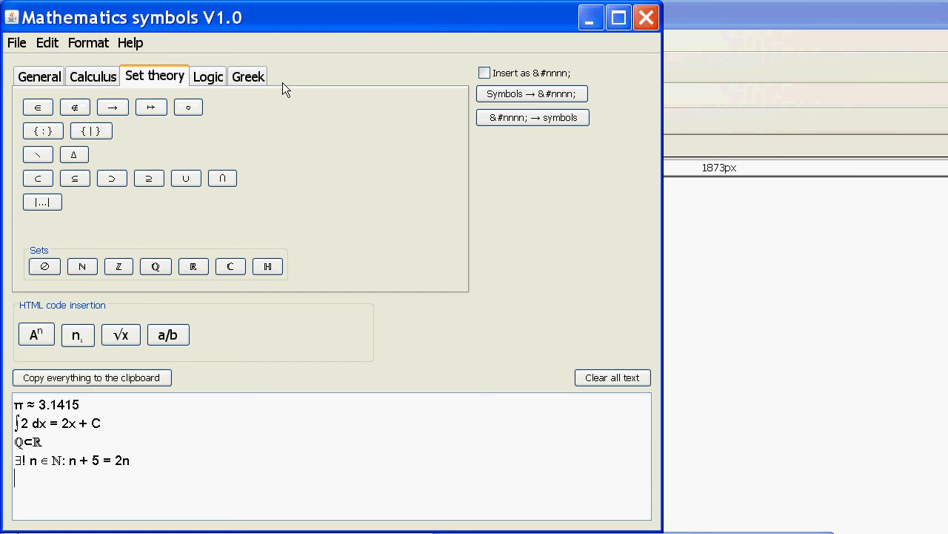
click(211, 79)
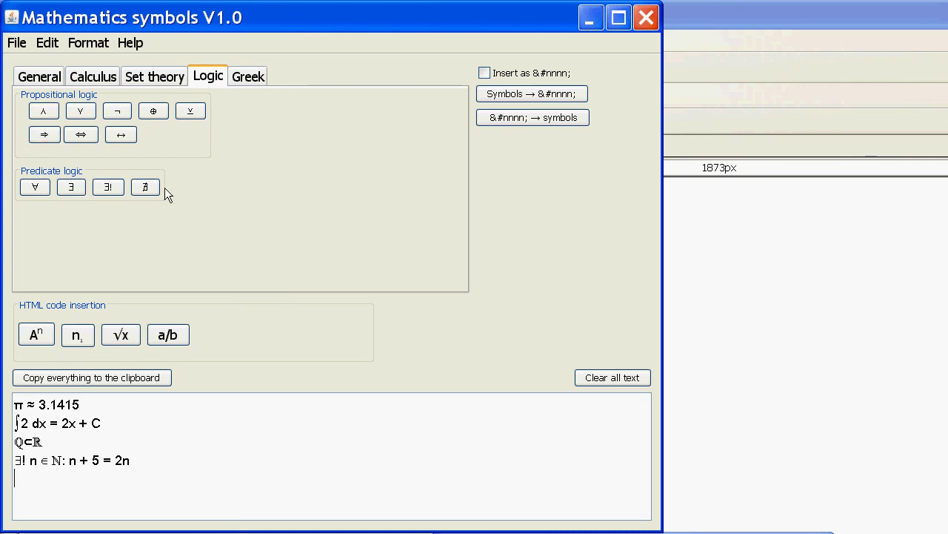
- Add 20Ω 50μA using the Greek letters, then convert all symbols to &#nnnn; codes
click(239, 80)
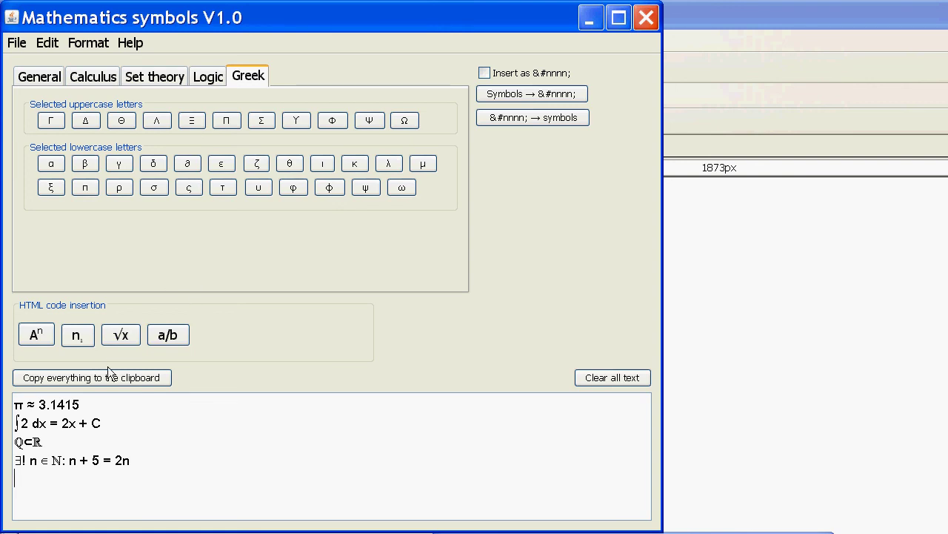
text(20)
click(404, 120)
text(50)
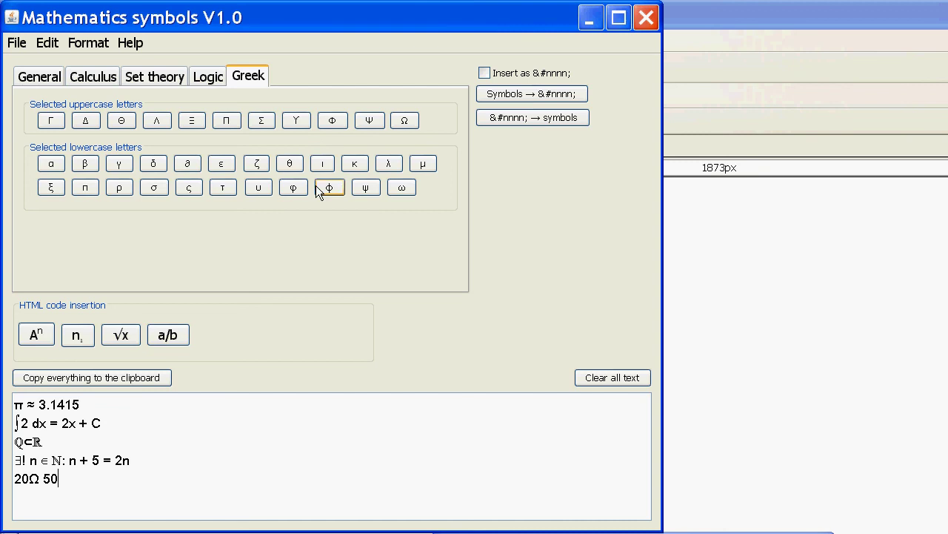
click(424, 164)
text(A)
click(514, 95)
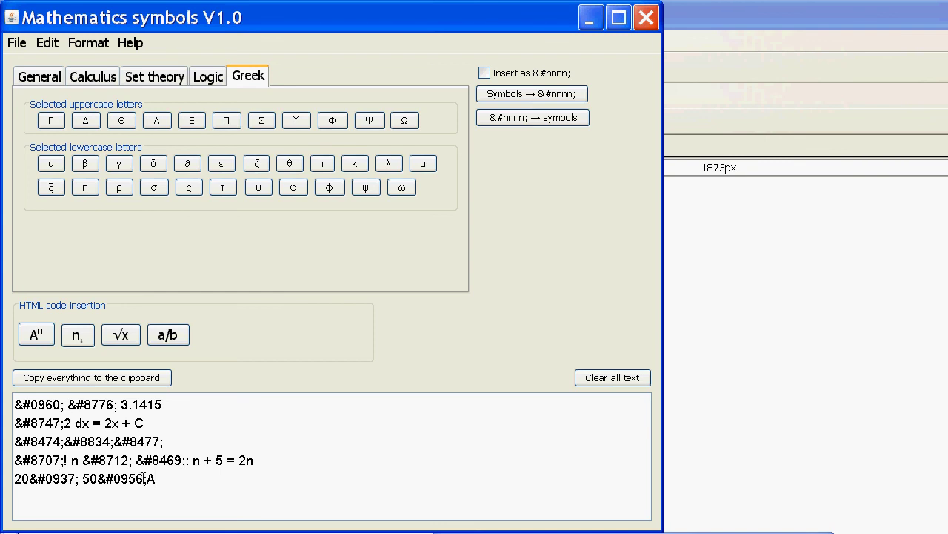
- Restore the symbols and append ω after 50µA as an HTML code
click(501, 119)
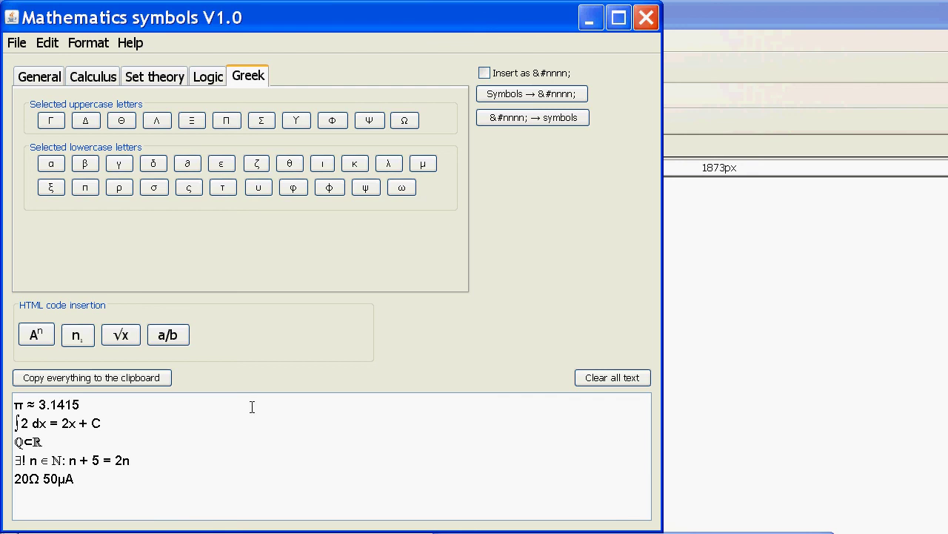
click(485, 74)
click(120, 495)
click(402, 187)
- Turn off HTML-code insertion, convert everything back to symbols, and copy all text
click(486, 72)
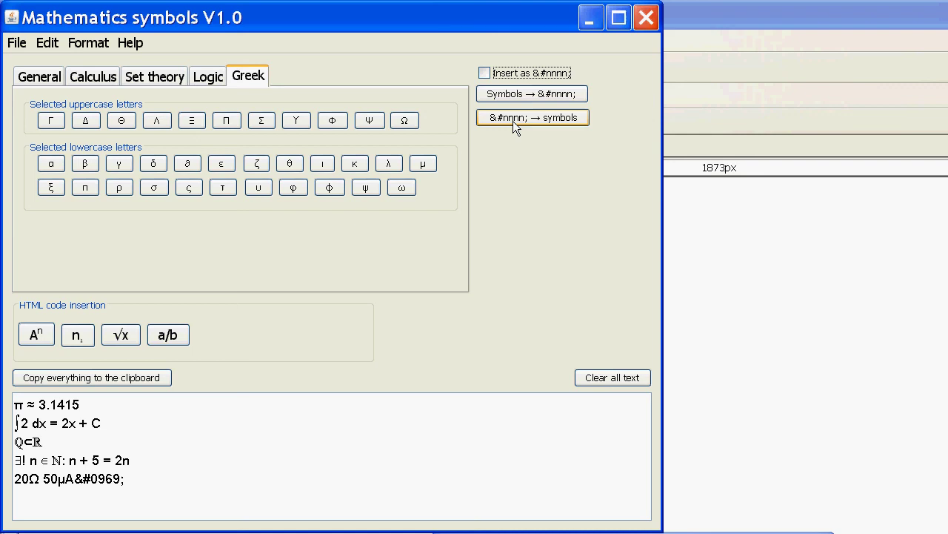
click(508, 99)
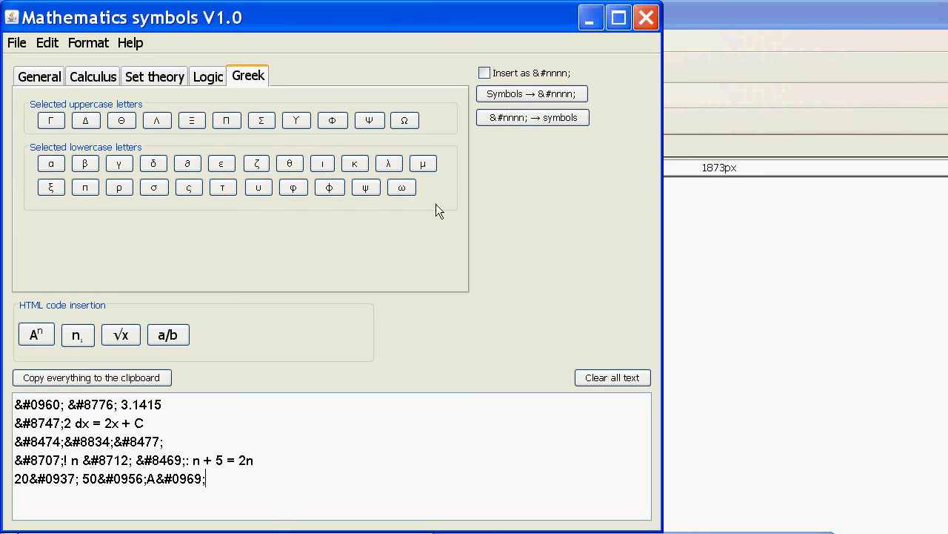
click(558, 118)
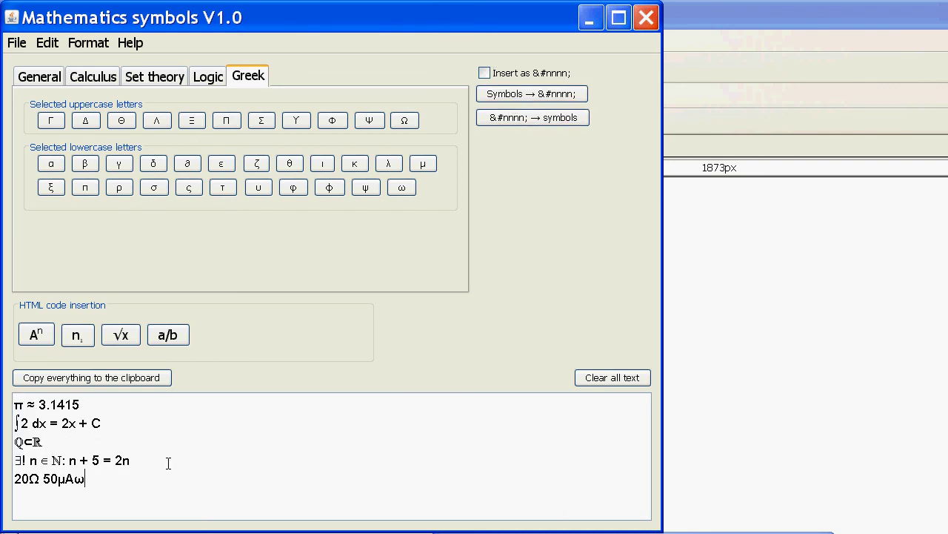
click(118, 382)
key(alt+Tab)
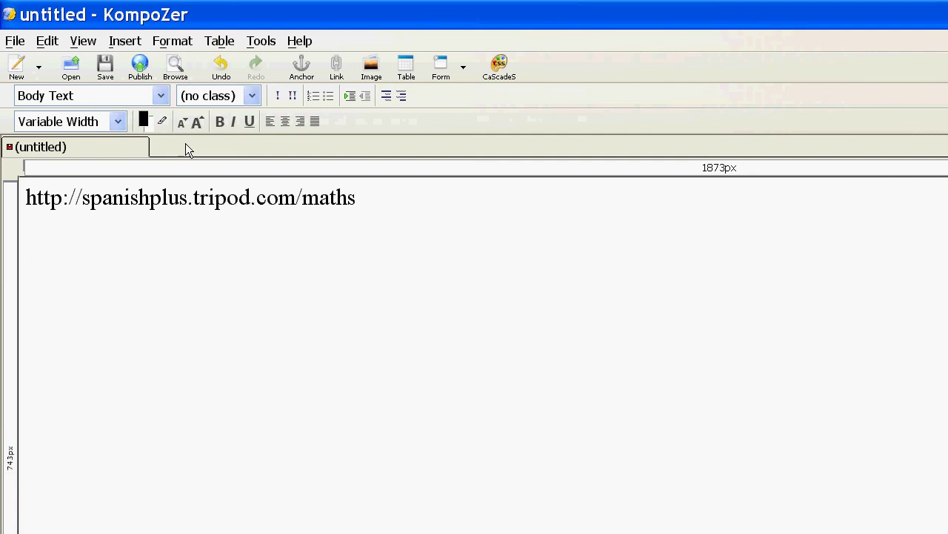
- Paste the five expressions below the URL and inspect their &#nnnn; entities in the source
right_click(93, 284)
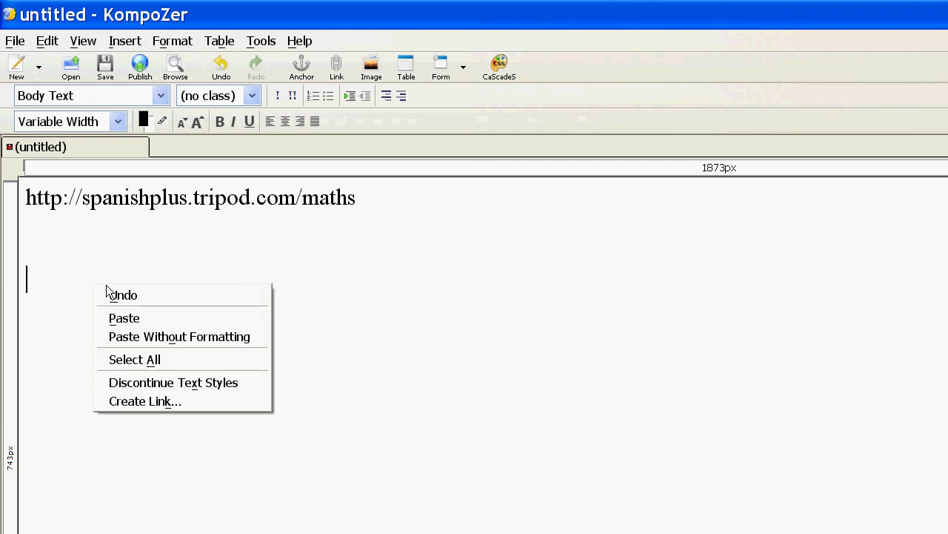
click(134, 337)
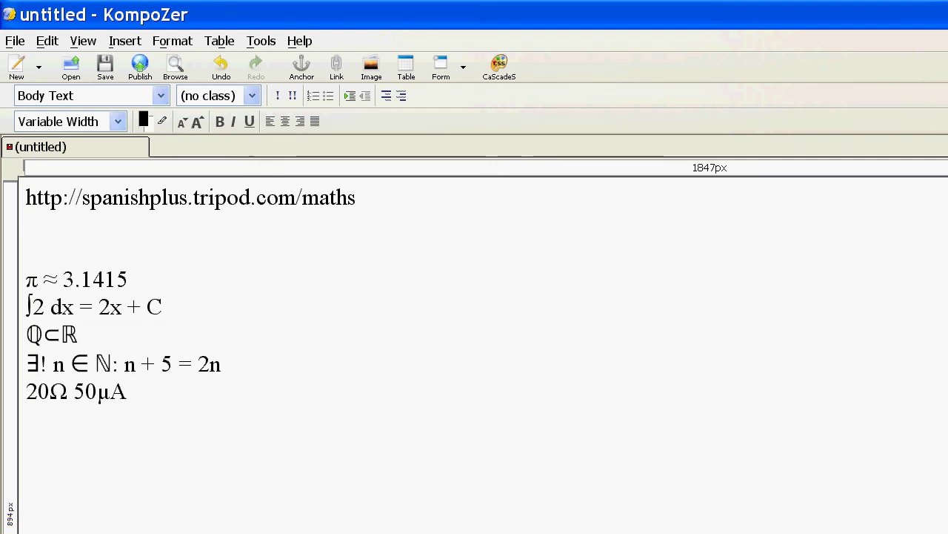
key(ctrl+u)
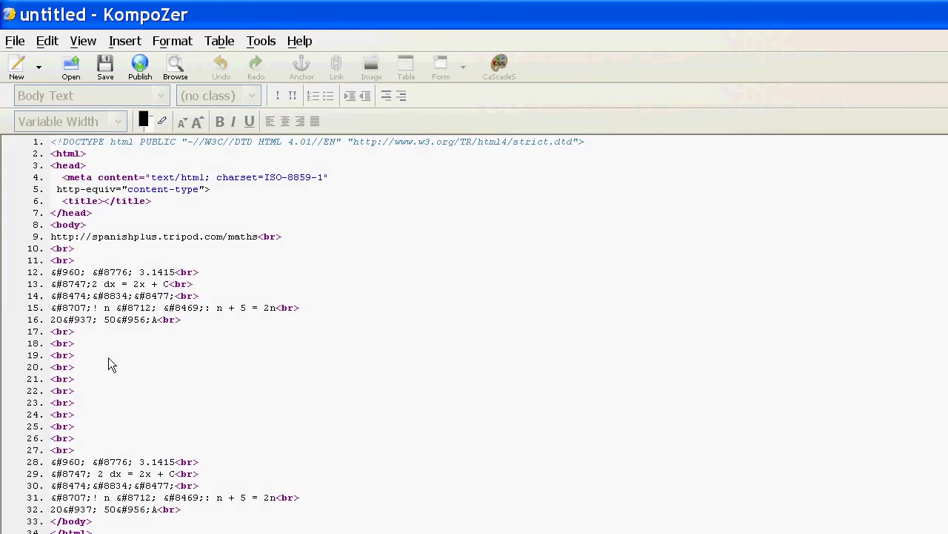
key(Return)
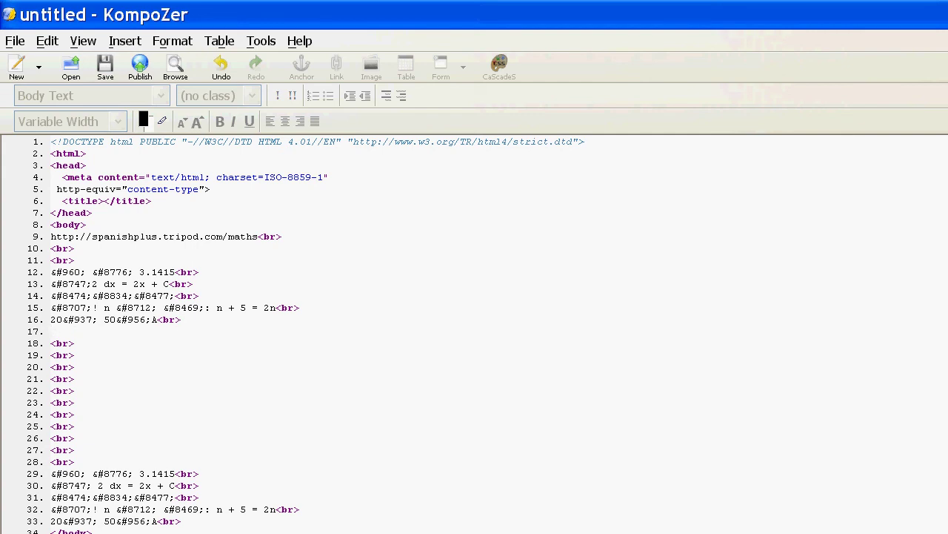
key(alt+Tab)
click(135, 379)
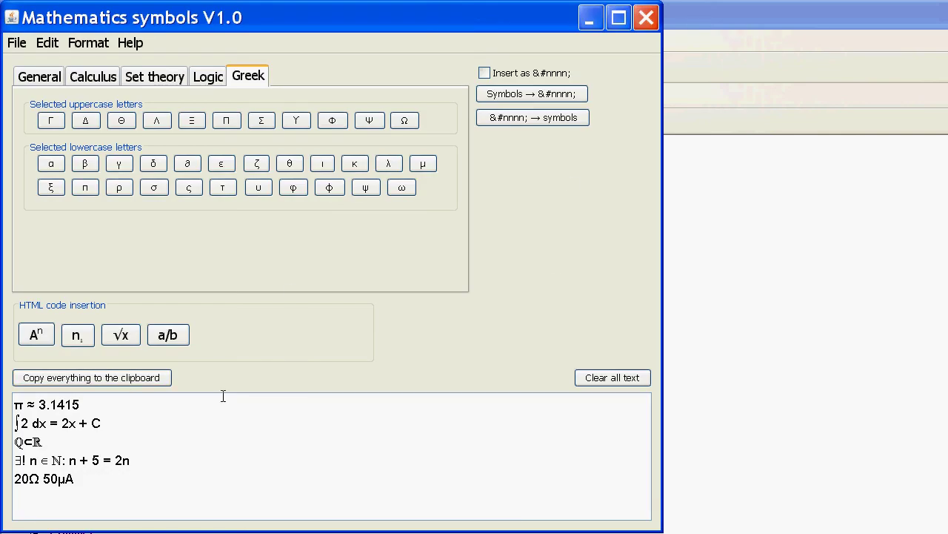
- Replace the text with a single π from the General symbols, converted to its HTML code
click(623, 378)
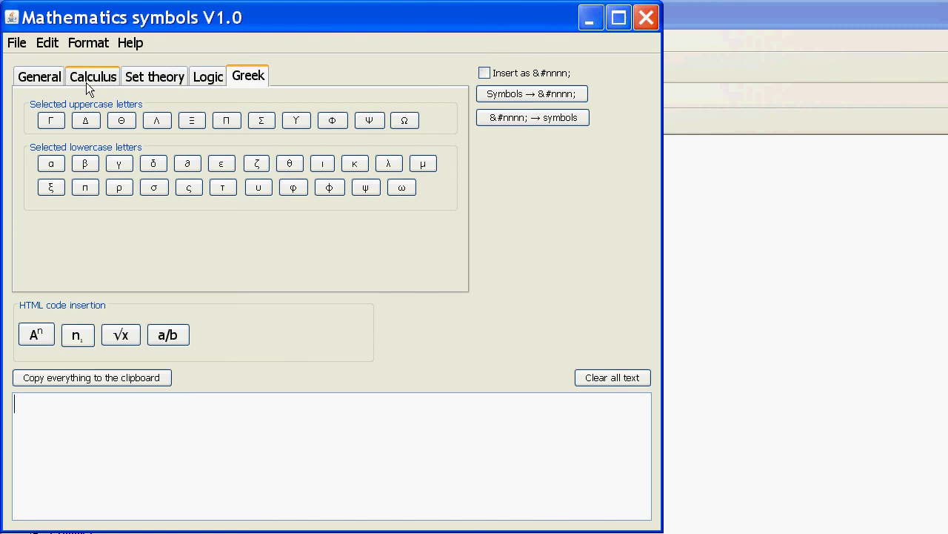
click(51, 77)
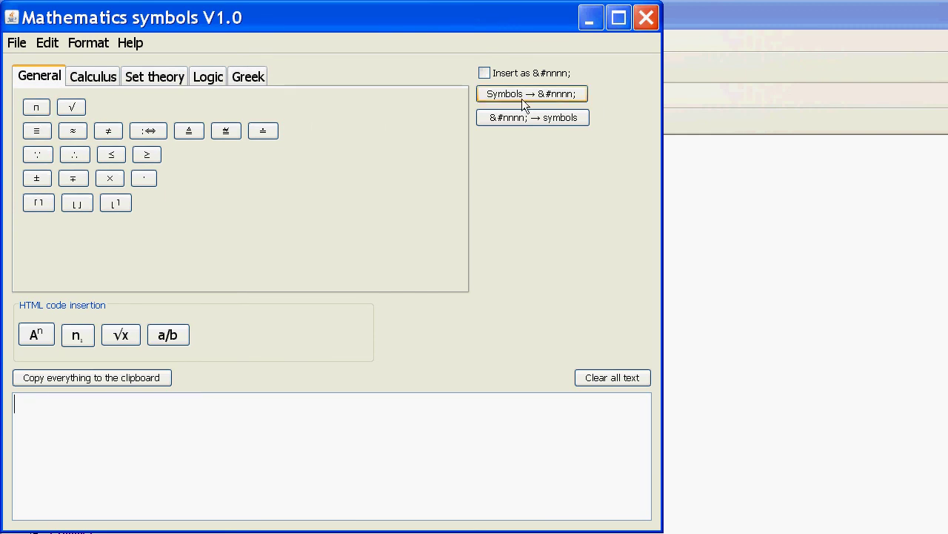
click(36, 108)
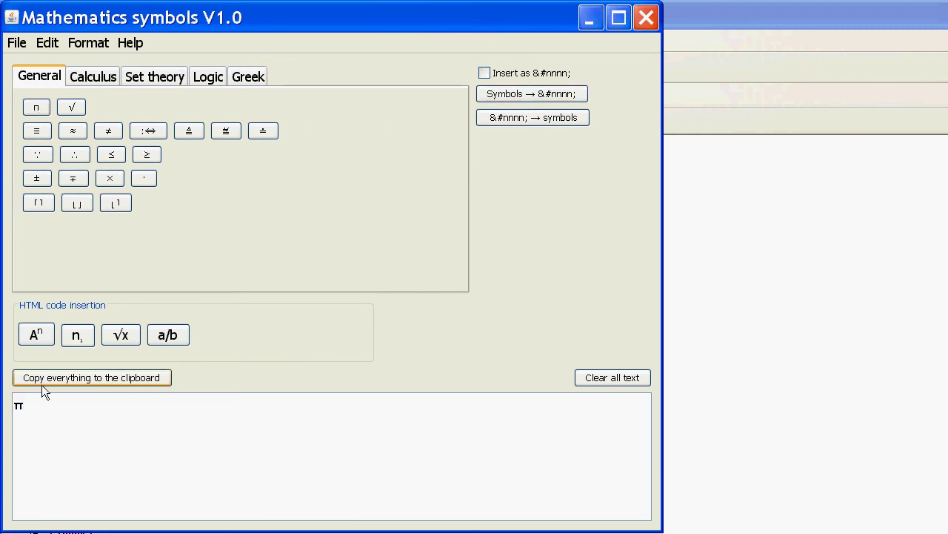
click(524, 97)
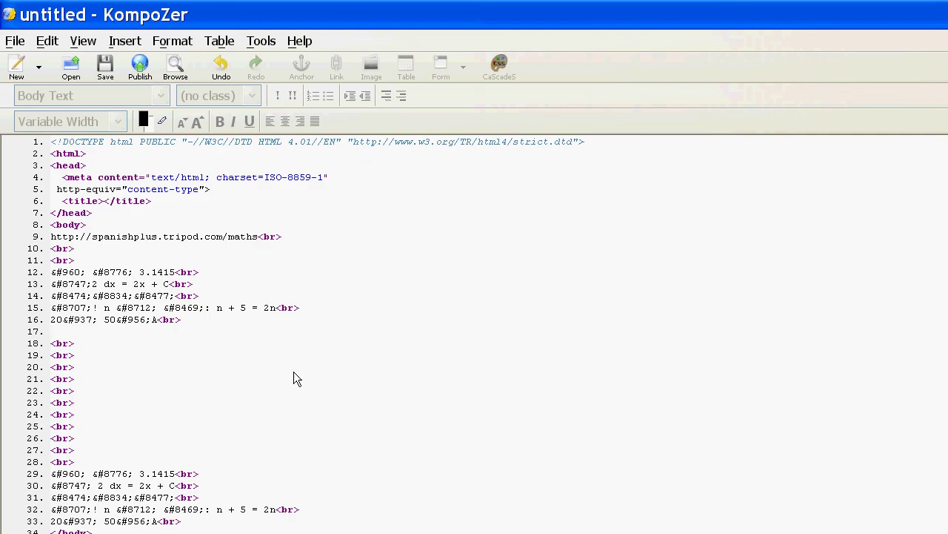
- Paste the &#0960; entity into the source, then delete every math line in Normal view
key(ctrl+v)
click(80, 529)
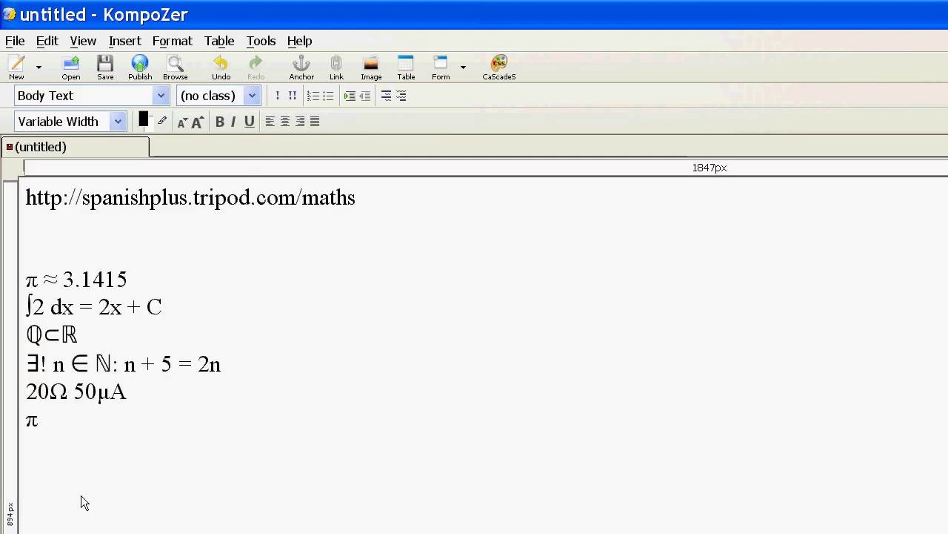
click(40, 435)
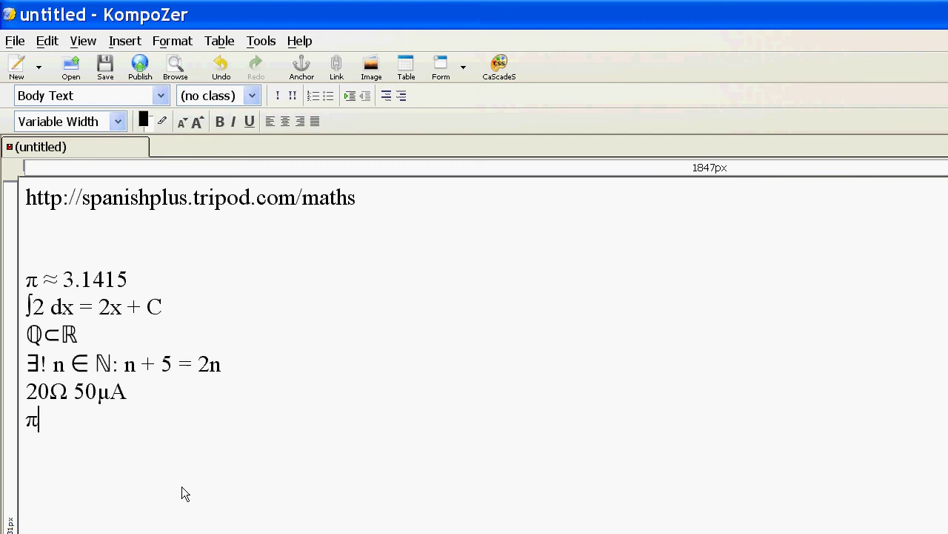
drag(96, 432, 32, 256)
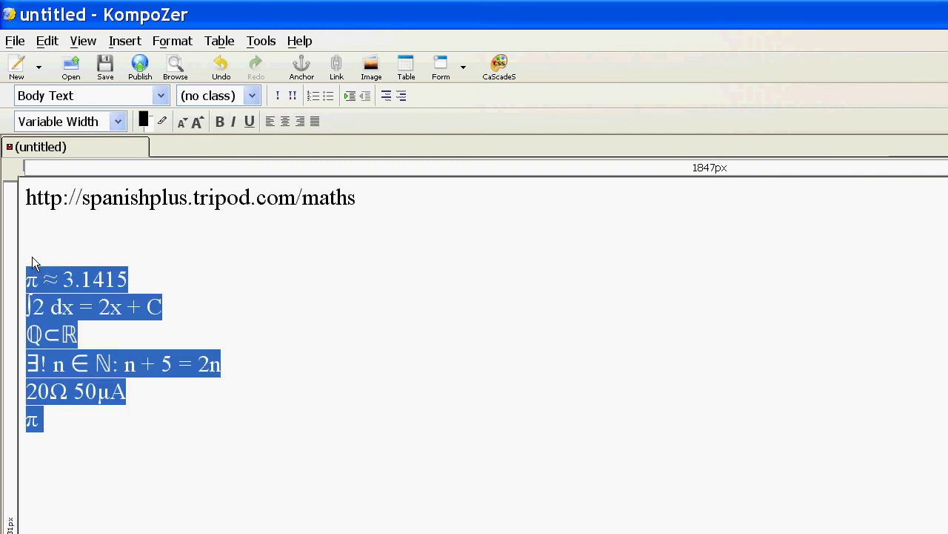
key(Delete)
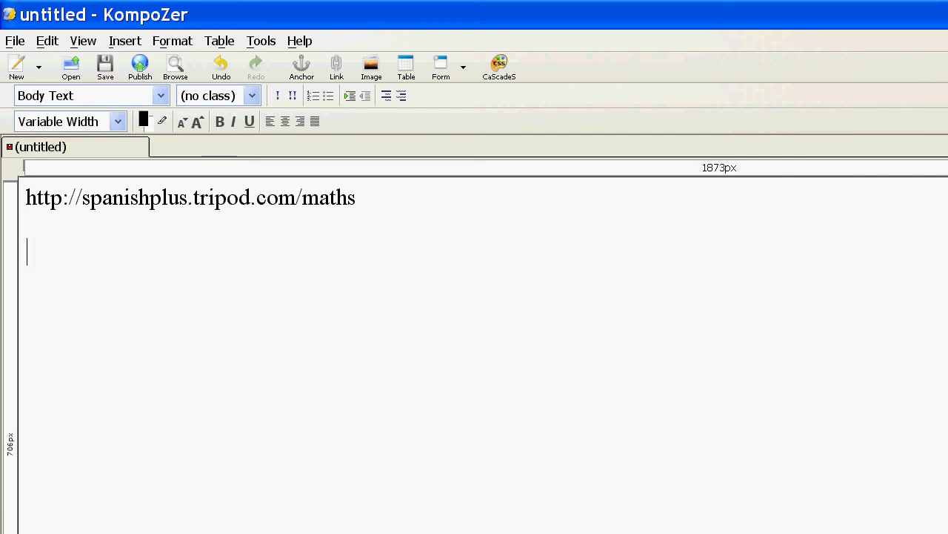
key(alt+Tab)
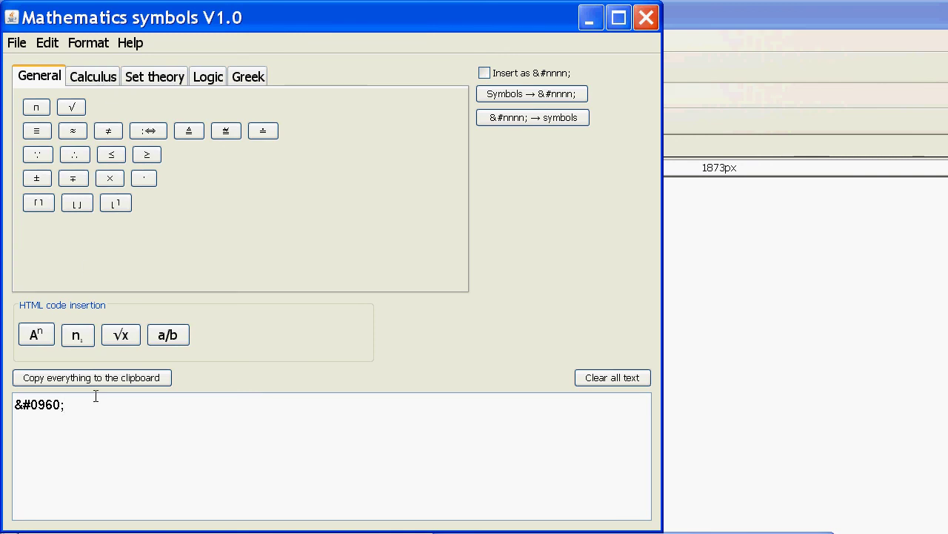
- Replace the π code with x<sup>2</sup> via the superscript button and copy it
click(592, 375)
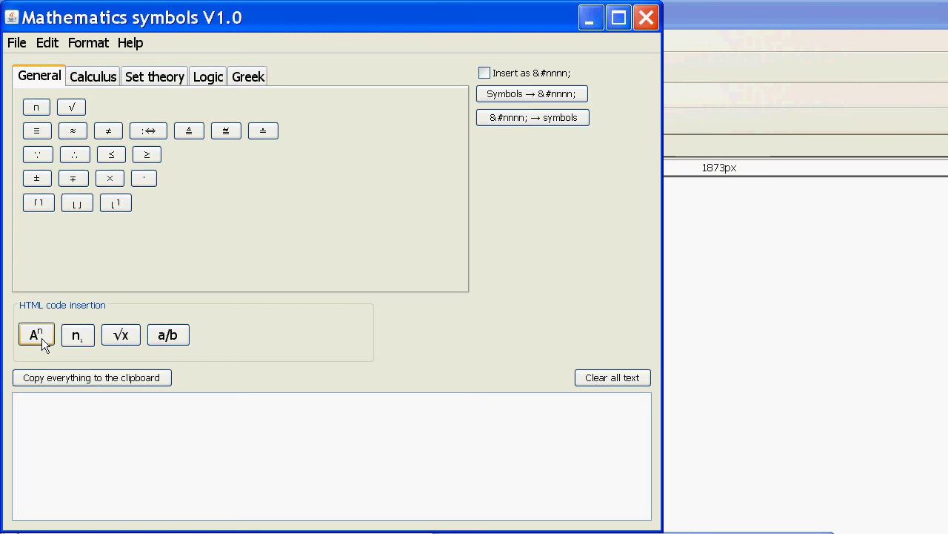
text(x)
click(41, 338)
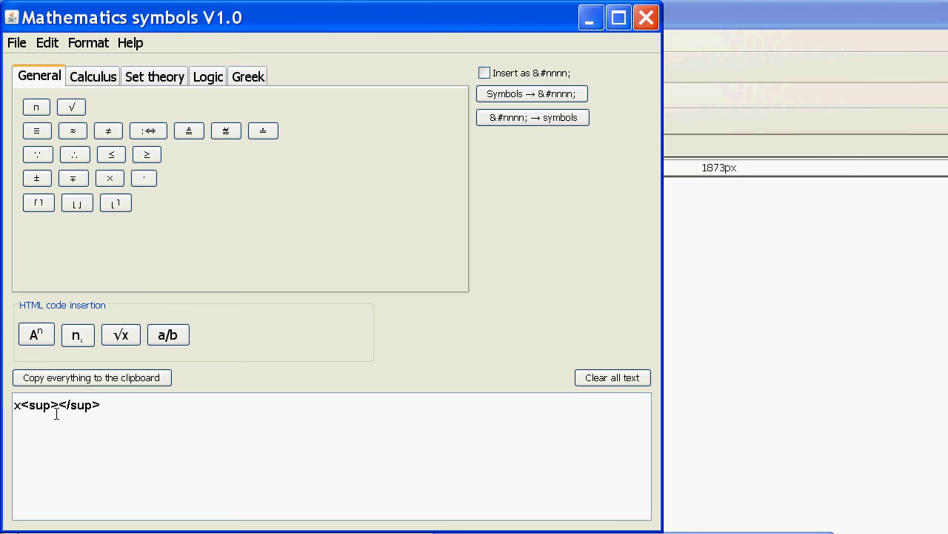
text(2)
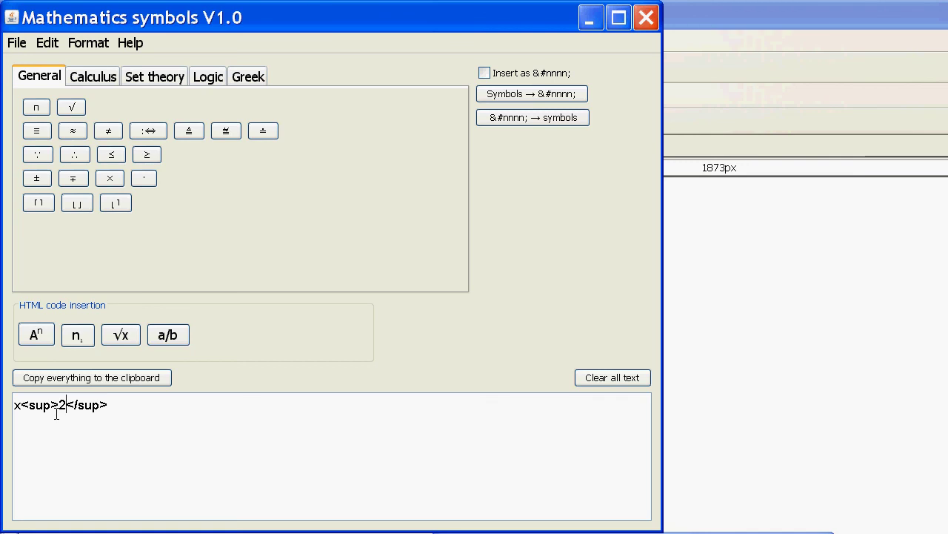
click(81, 379)
- Paste the x<sup>2</sup> code into KompoZer's source and confirm x² in Normal view
key(alt+Tab)
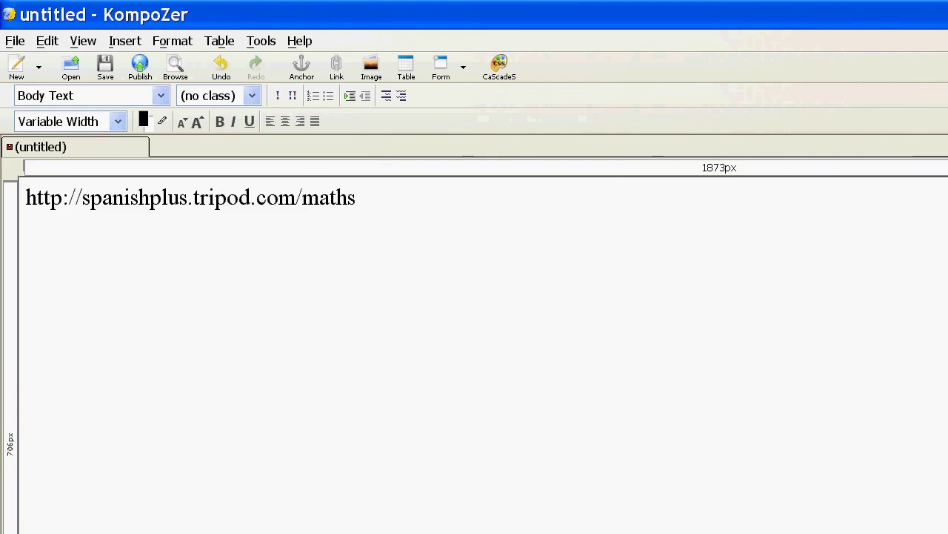
key(ctrl+u)
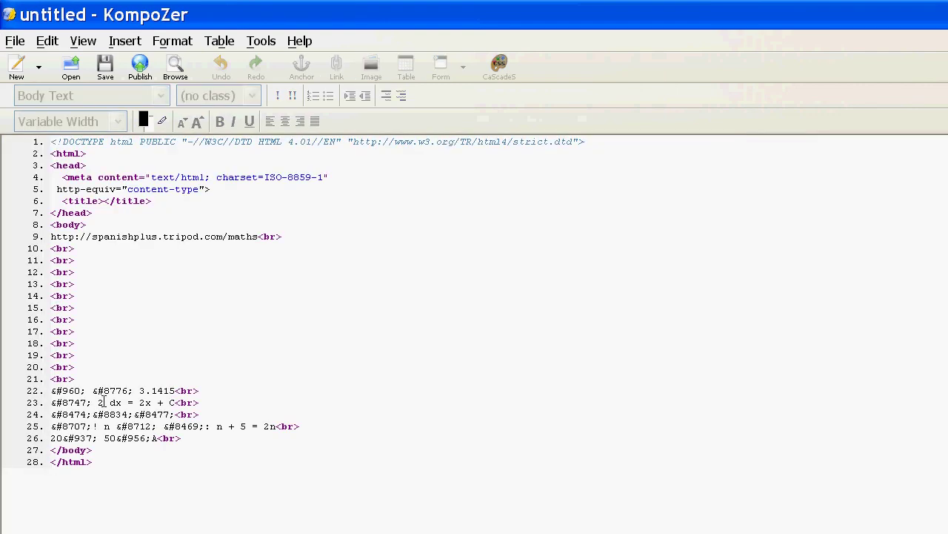
key(ctrl+v)
key(ctrl+Page_Up)
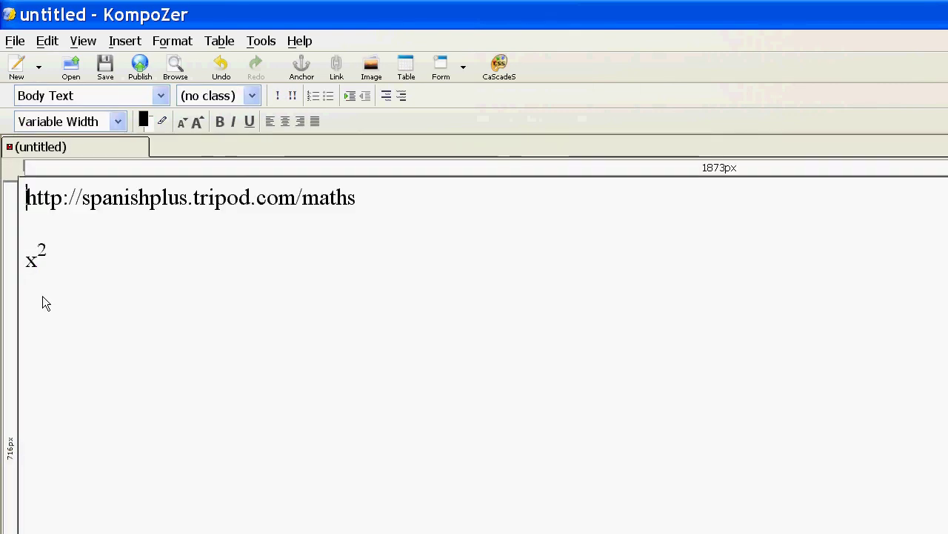
click(49, 261)
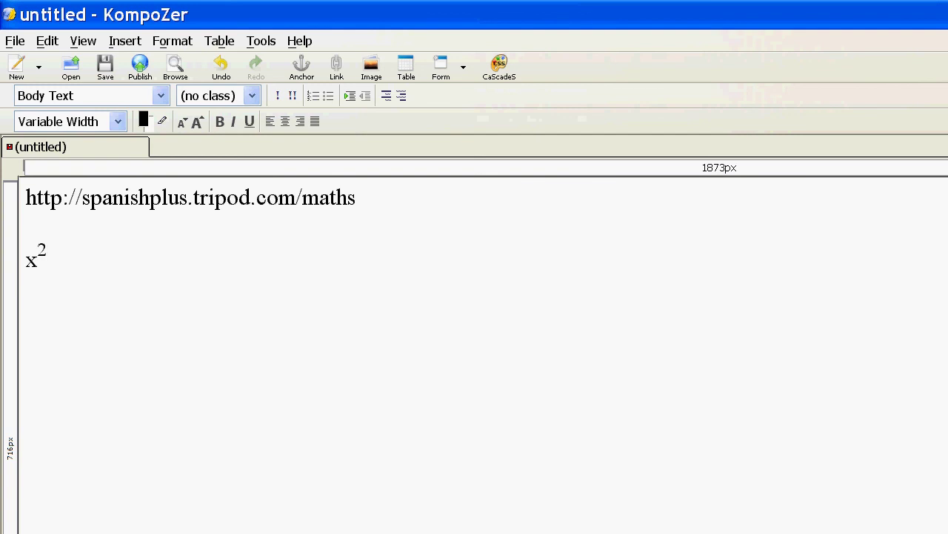
key(alt+Tab)
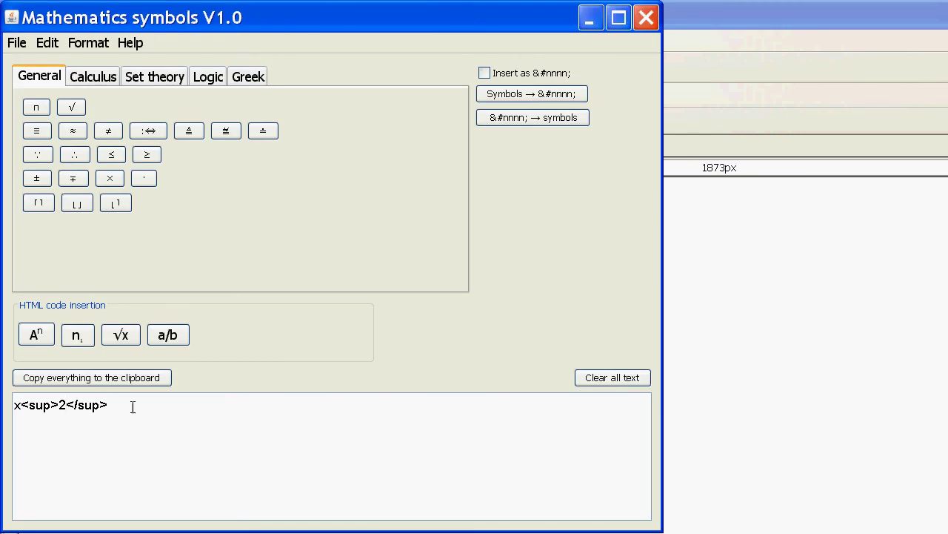
- Clear the x<sup>2</sup> code, then browse the Format, Edit, File and Help menus without choosing anything
click(609, 379)
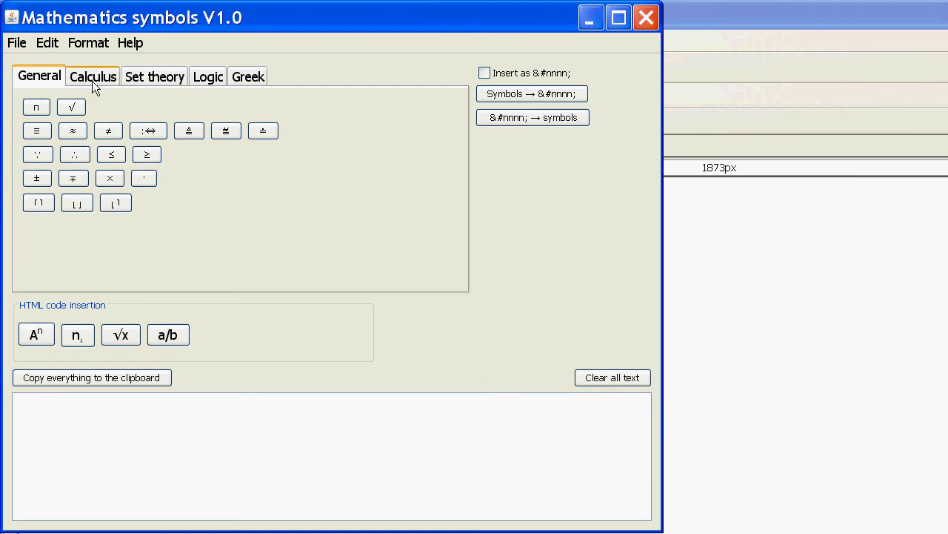
click(92, 42)
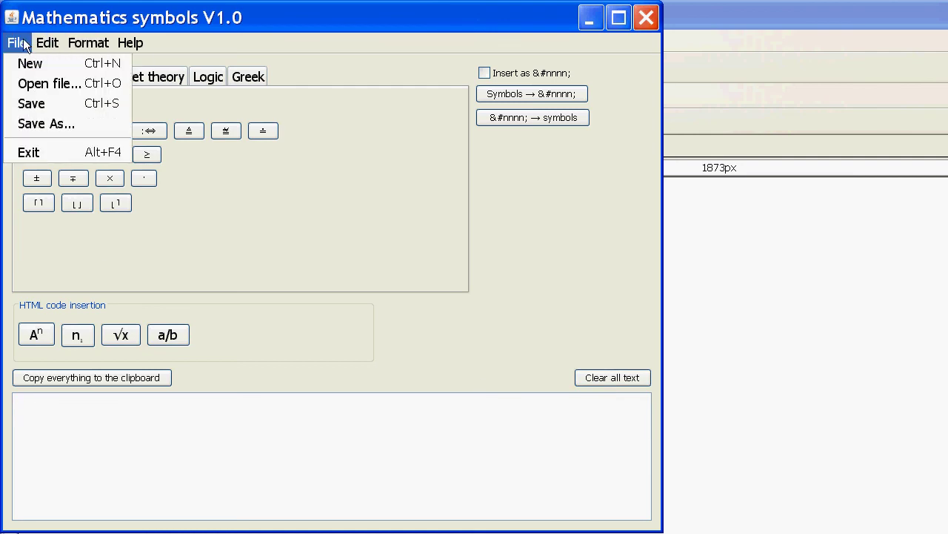
mouse_move(64, 44)
mouse_move(16, 43)
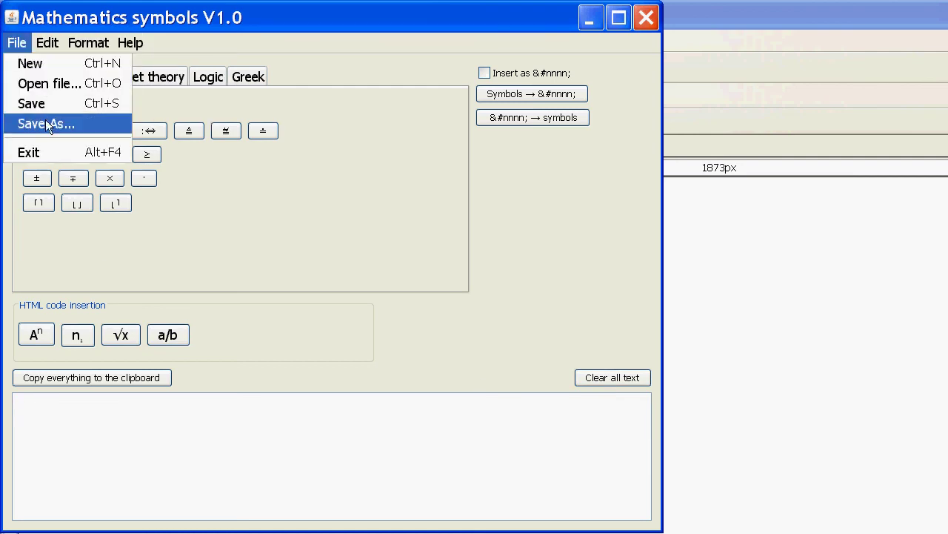
mouse_move(130, 42)
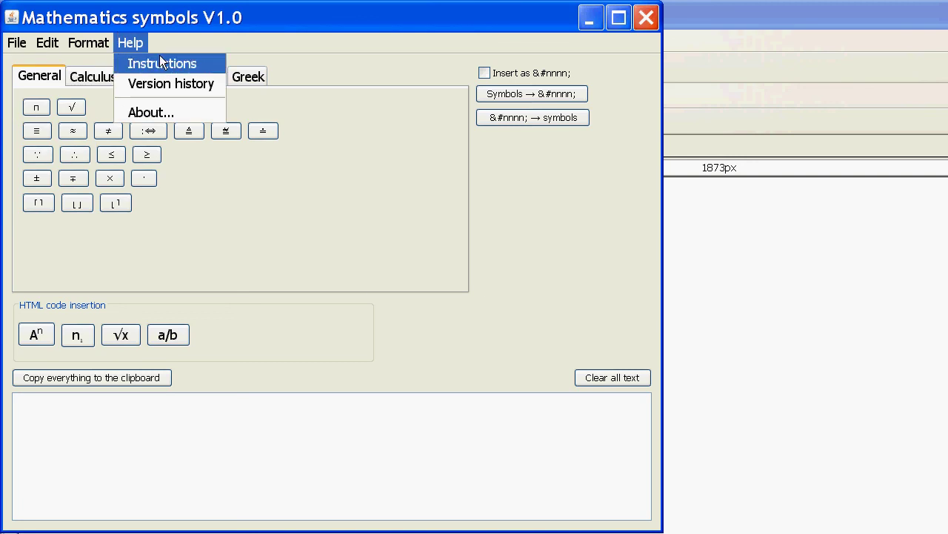
click(445, 315)
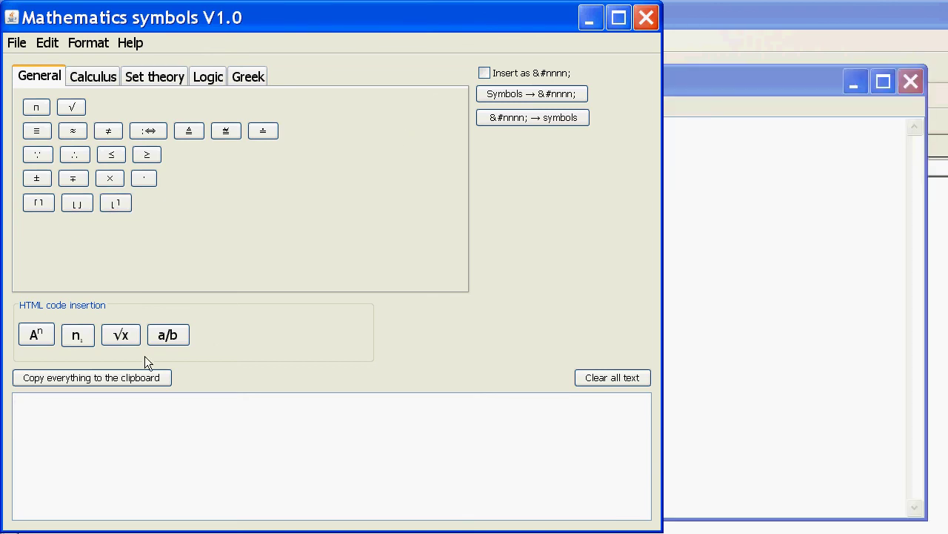
- Build the ceiling expression ⌈x⌉ and copy it to the clipboard
click(40, 204)
text(x⌉)
click(104, 377)
- Paste ⌈x⌉ into Notepad, where the brackets show as empty boxes
click(726, 82)
right_click(149, 170)
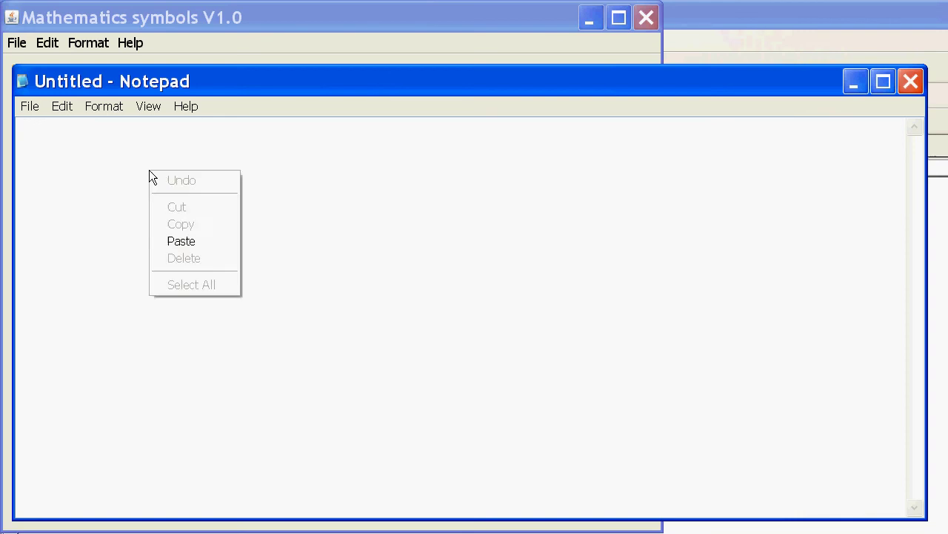
click(181, 240)
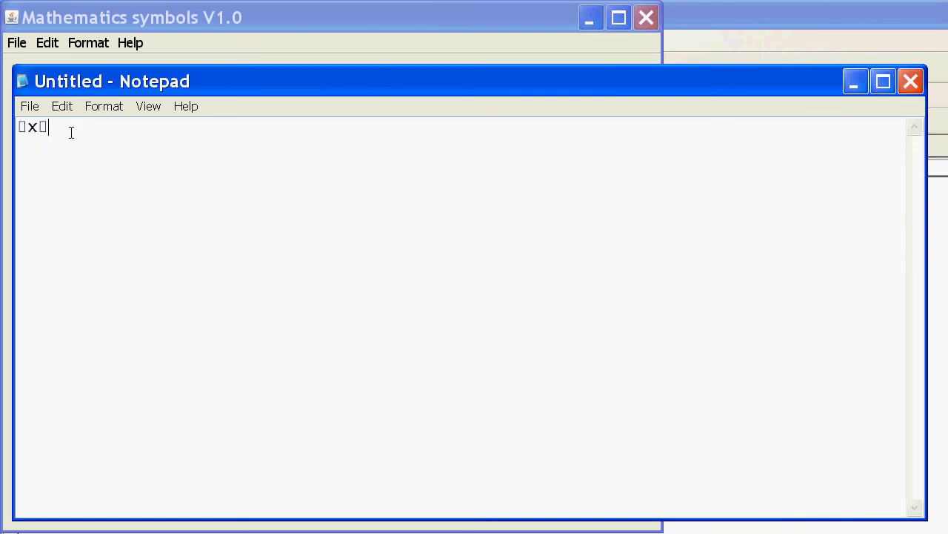
key(Left)
key(Left)
key(Left)
click(67, 130)
- Switch Notepad's font to Arial Unicode MS, then select the ⌈x⌉ text
click(63, 109)
mouse_move(87, 109)
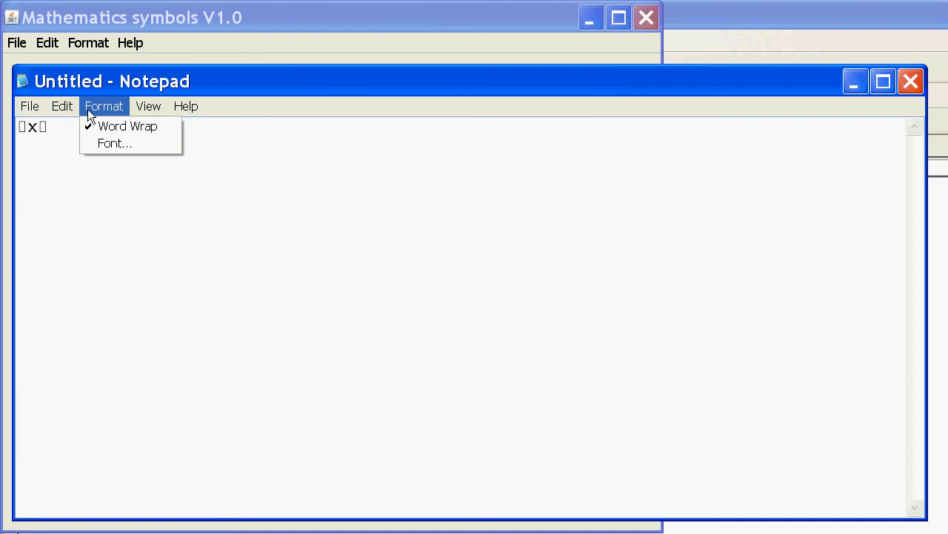
click(107, 143)
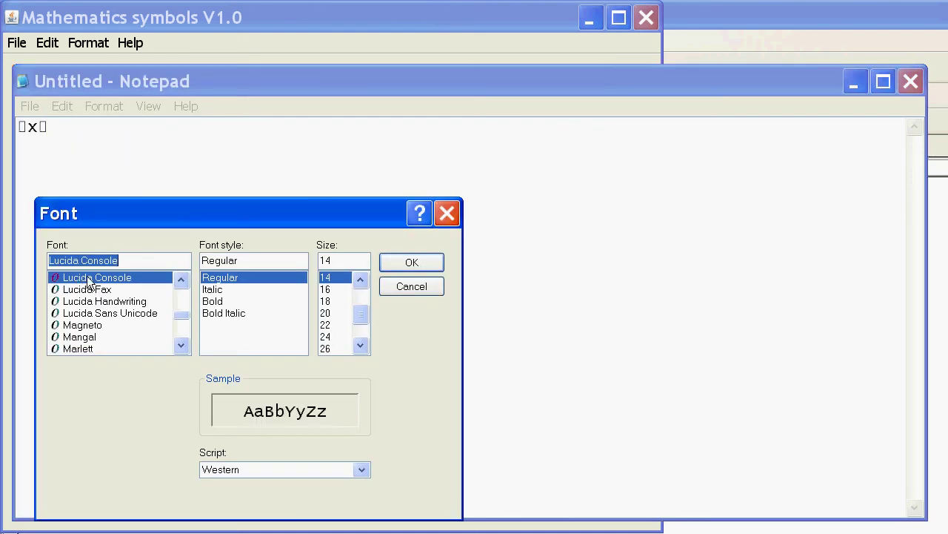
scroll(180, 312, up, 15)
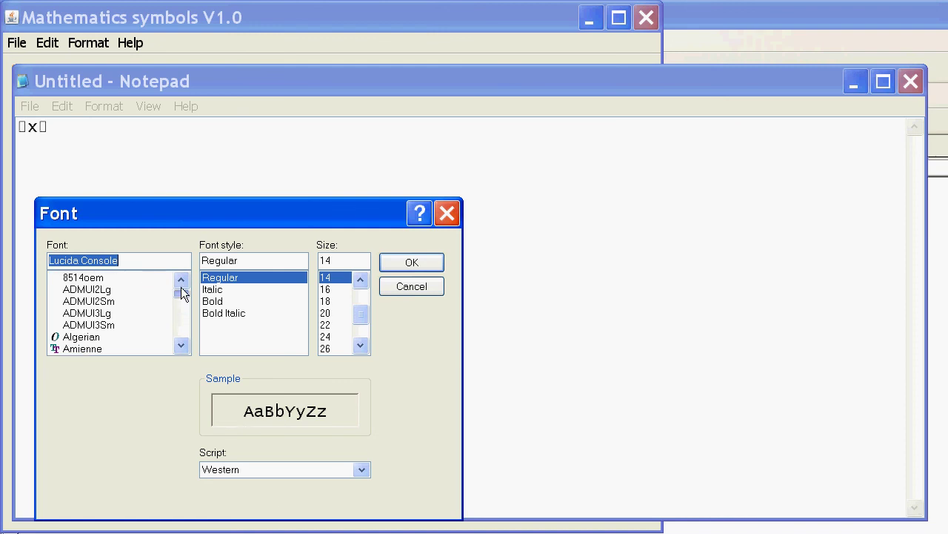
scroll(180, 313, down, 2)
click(101, 326)
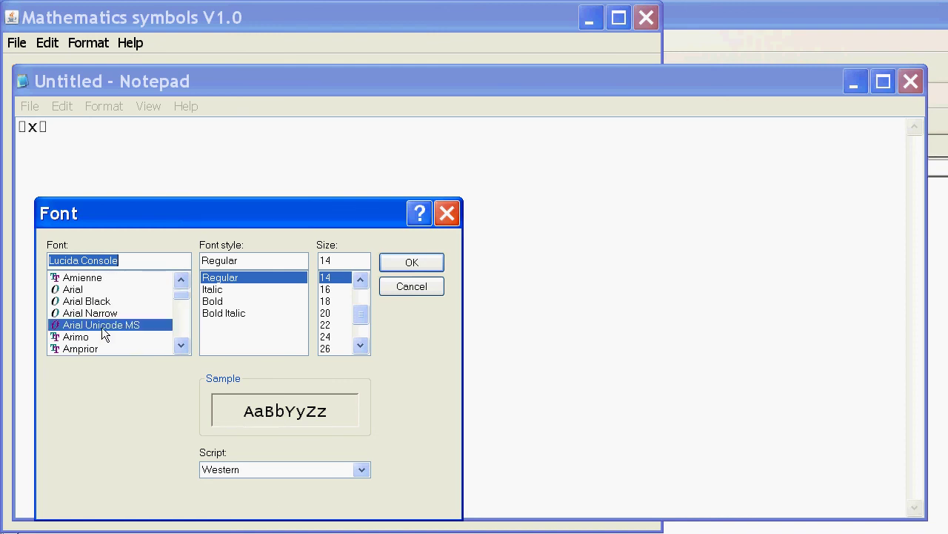
click(386, 261)
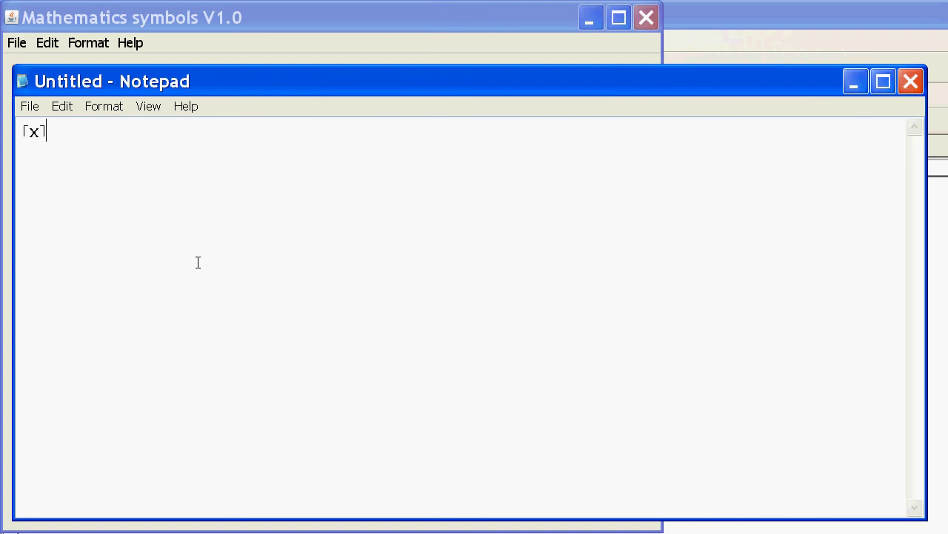
drag(55, 129, 18, 131)
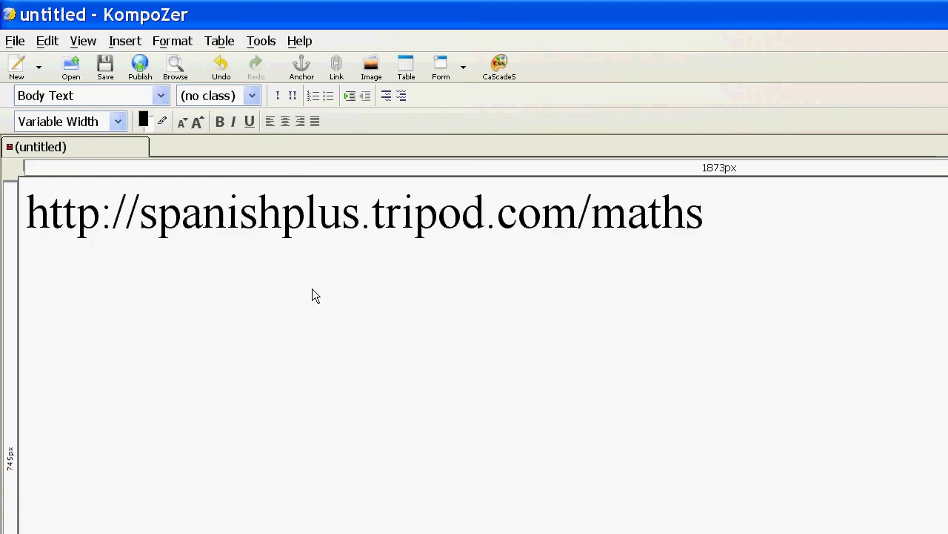